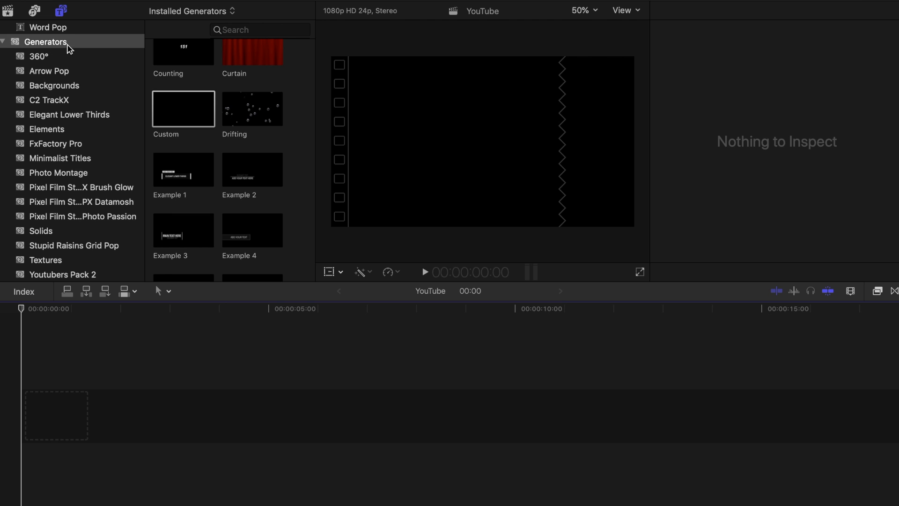
Place the black Custom generator on the primary storyline and stack clips C0091 and C0090 above it.
drag(180, 117, 90, 412)
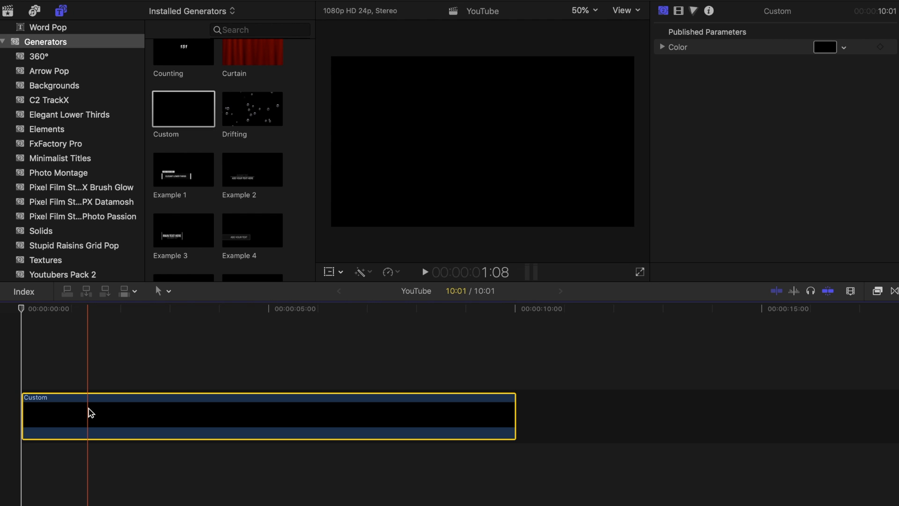
click(8, 10)
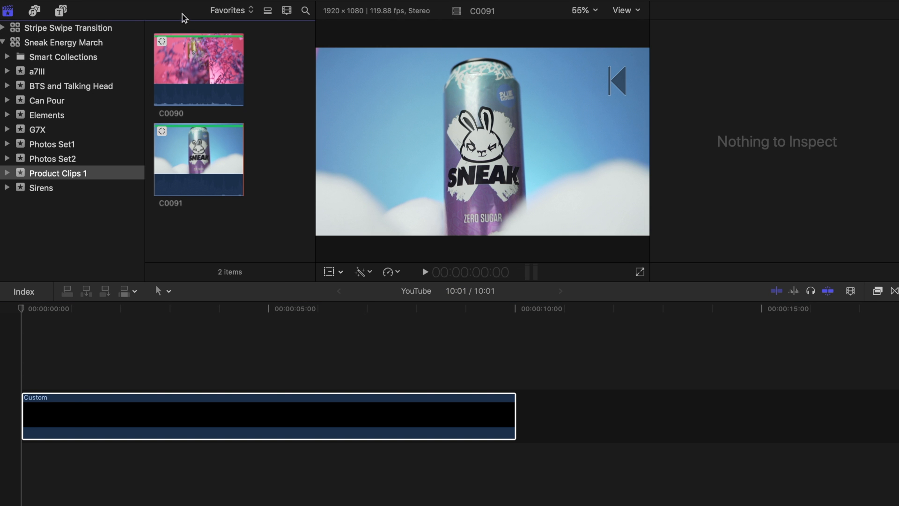
click(12, 15)
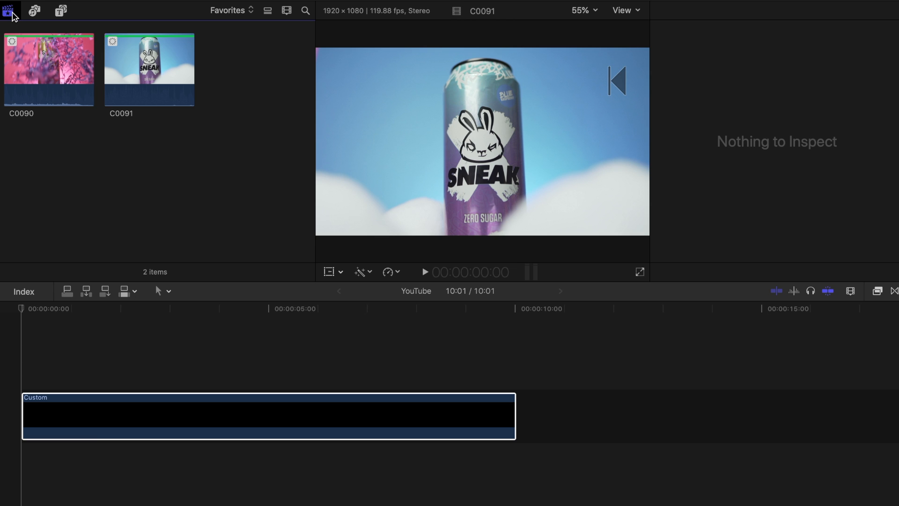
drag(164, 70, 123, 366)
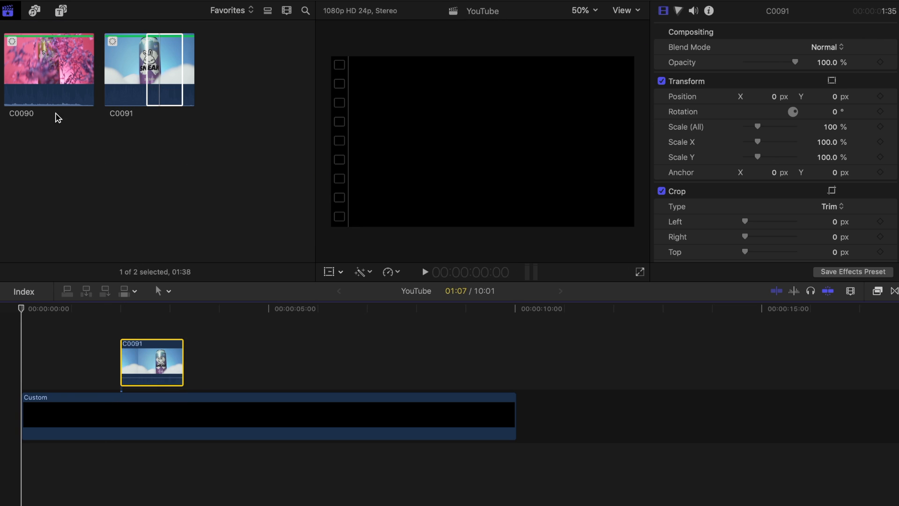
drag(50, 80, 124, 317)
Slip clip C0090's footage and retime it to include a slow 20% section, extending its end to about 2:13 long.
click(225, 463)
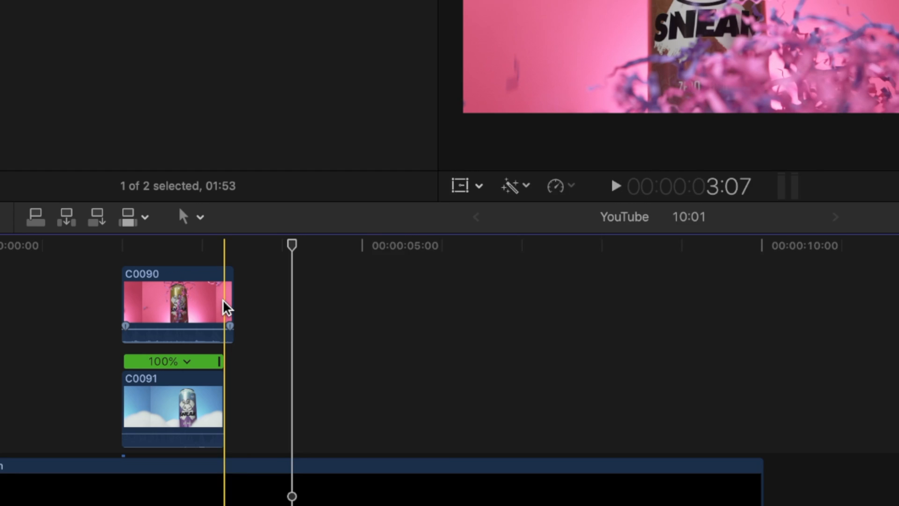
key(t)
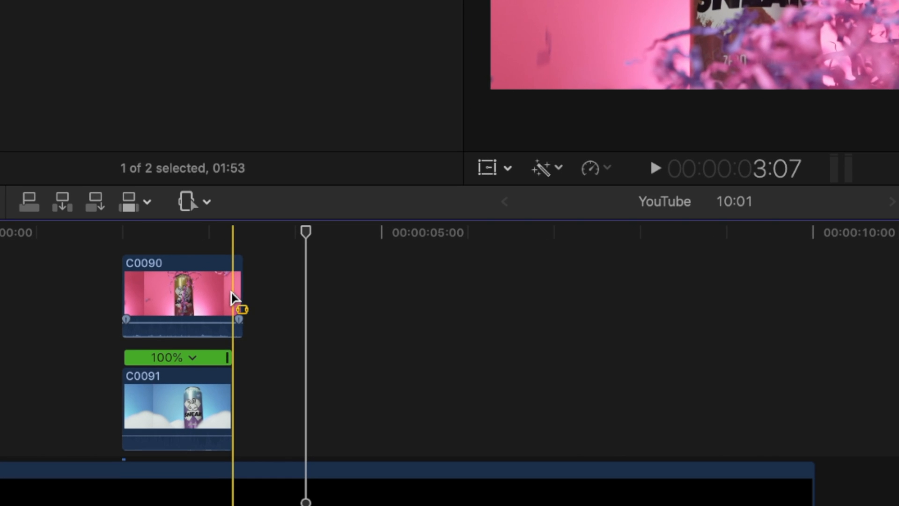
drag(206, 328, 214, 325)
key(alt+a)
key(a)
click(305, 299)
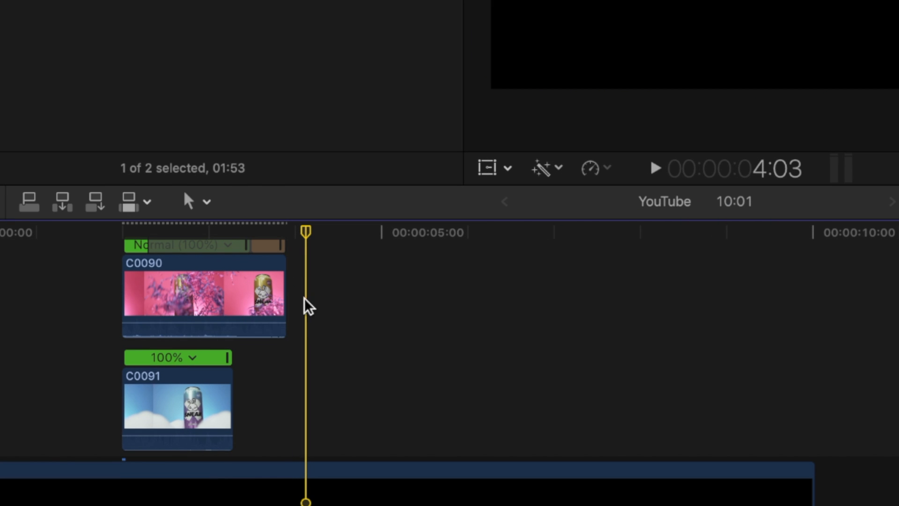
drag(287, 290, 340, 291)
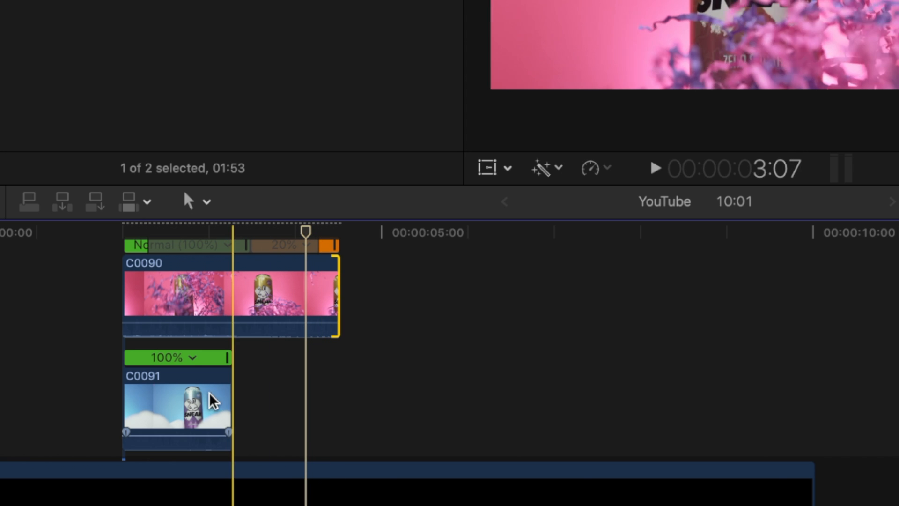
Slow clip C0091 to 20% speed and trim its end to about 4:01 long.
click(198, 397)
key(alt+a)
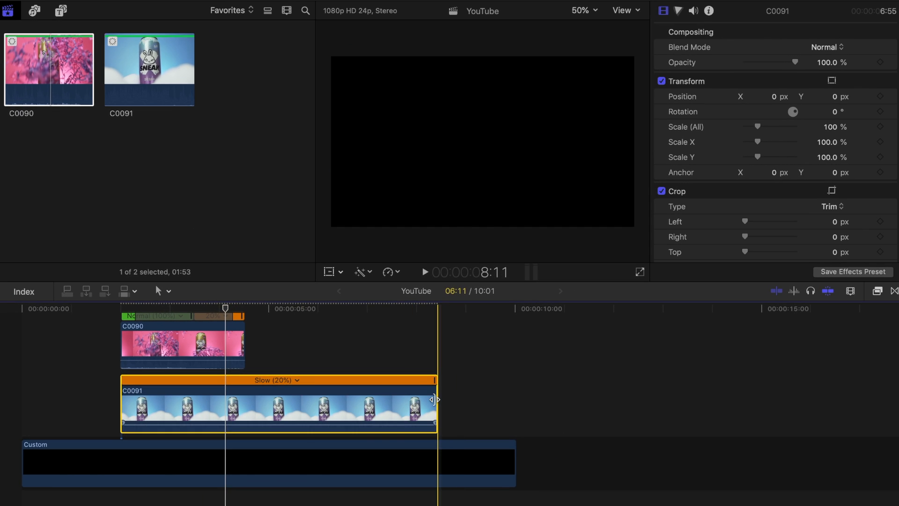
drag(433, 399, 317, 398)
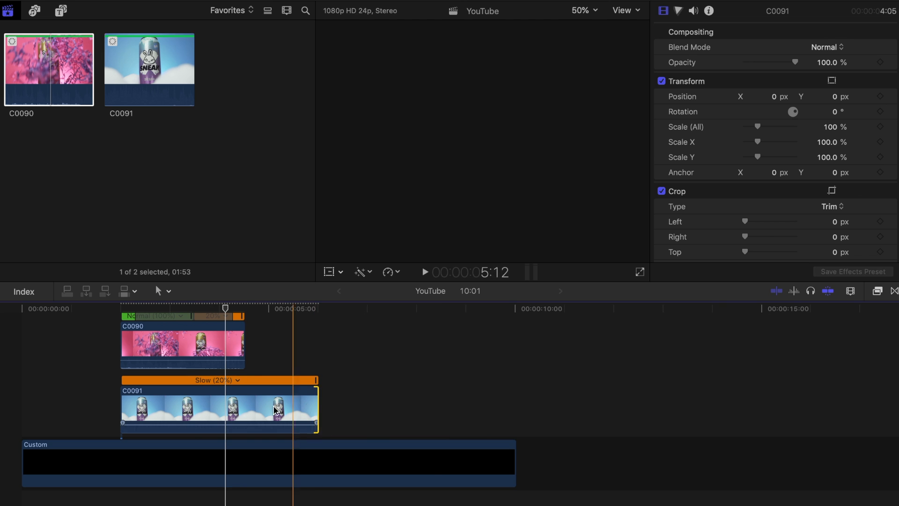
Lower clip C0090's opacity to 50% and transform it to about 107% scale and X position 5.8 px to match the can below.
scroll(276, 411, up, 2)
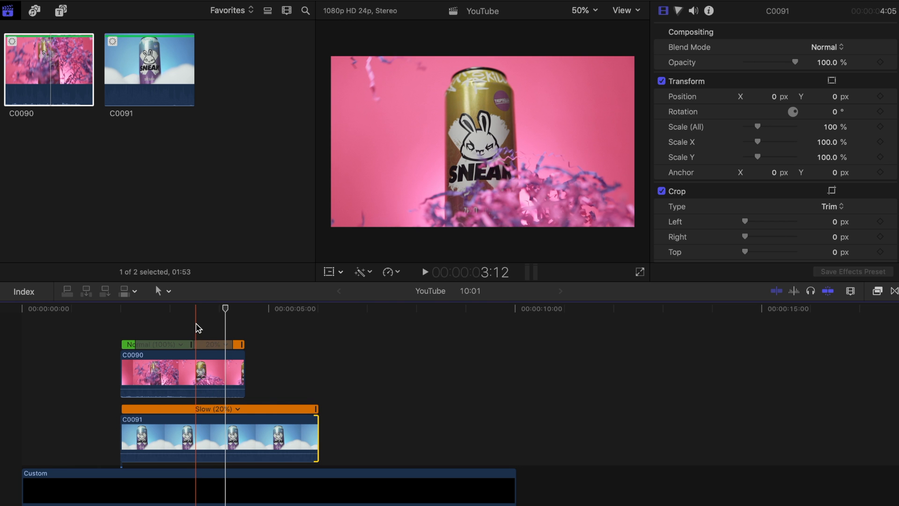
click(186, 360)
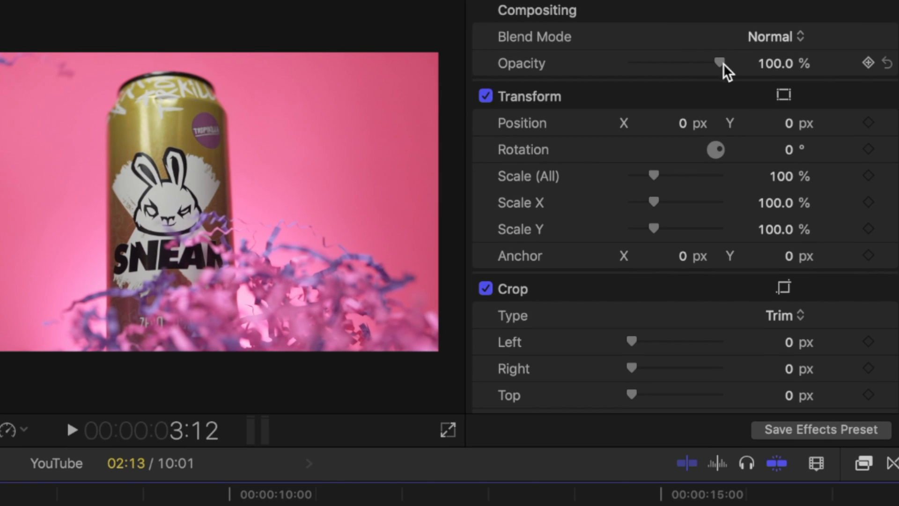
mouse_move(696, 60)
mouse_down()
mouse_move(669, 59)
mouse_move(708, 63)
mouse_up()
click(50, 379)
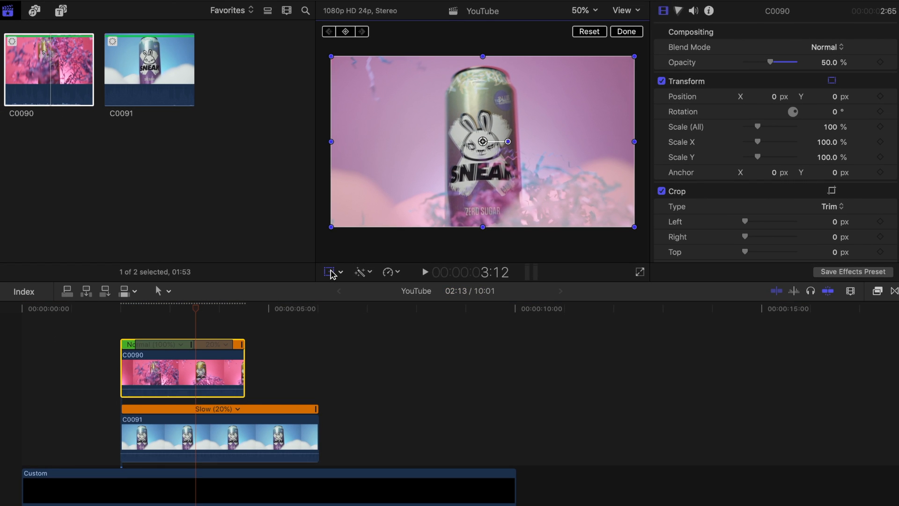
drag(331, 229, 328, 234)
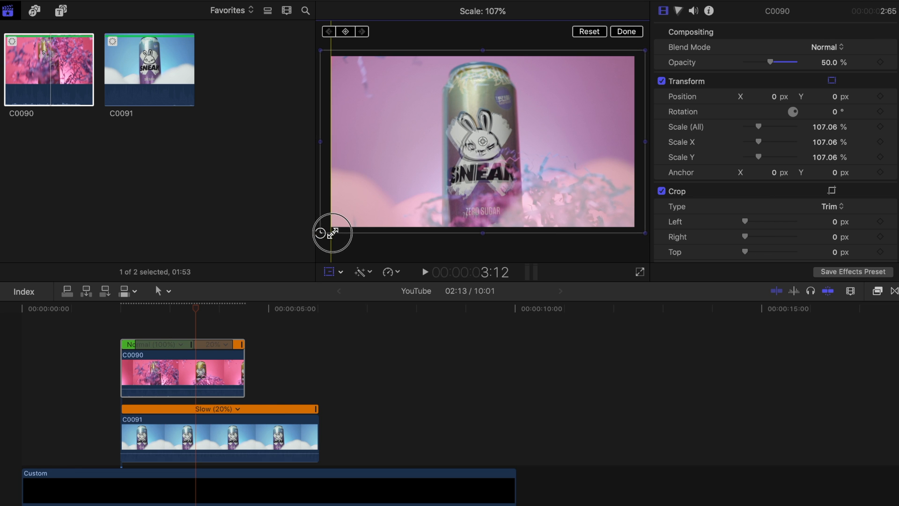
drag(496, 125, 497, 126)
click(626, 32)
Reposition and rescale clip C0091 so that its can lines up with the can in C0090.
click(196, 370)
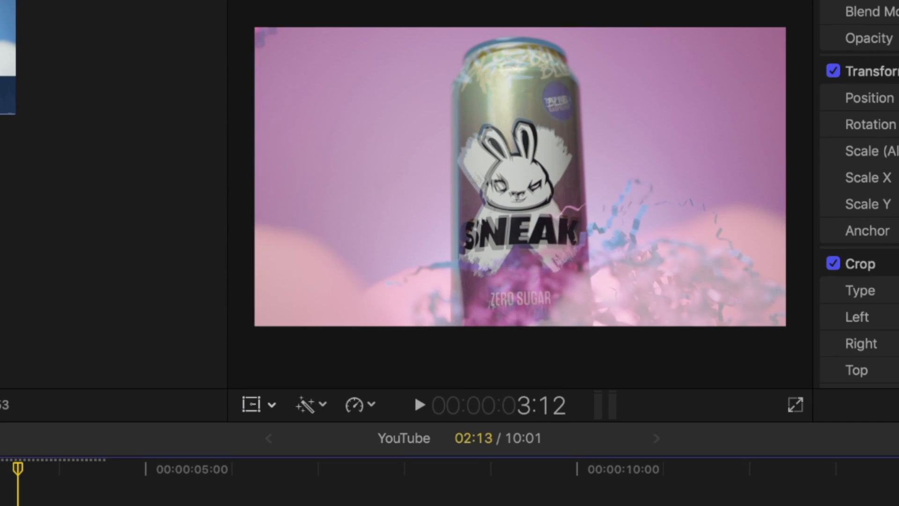
click(253, 404)
mouse_move(423, 298)
mouse_down()
mouse_move(431, 302)
mouse_move(417, 304)
mouse_up()
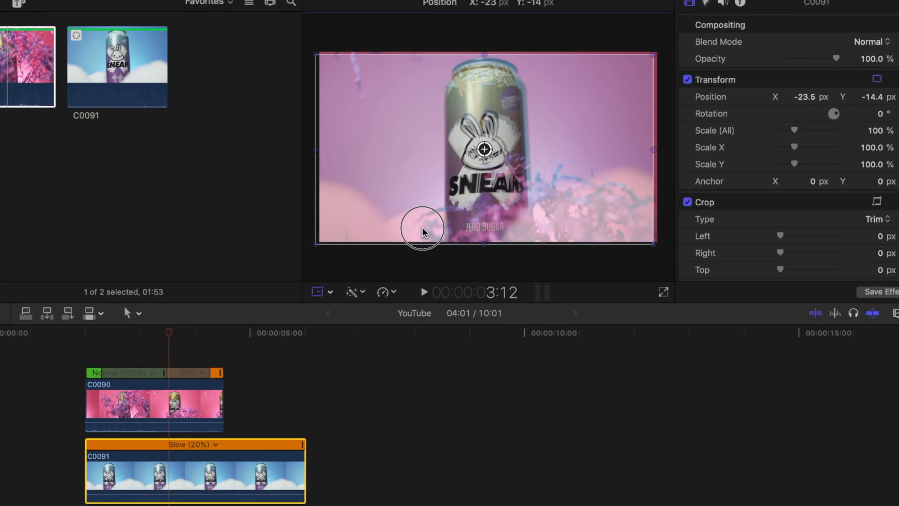
drag(422, 228, 425, 228)
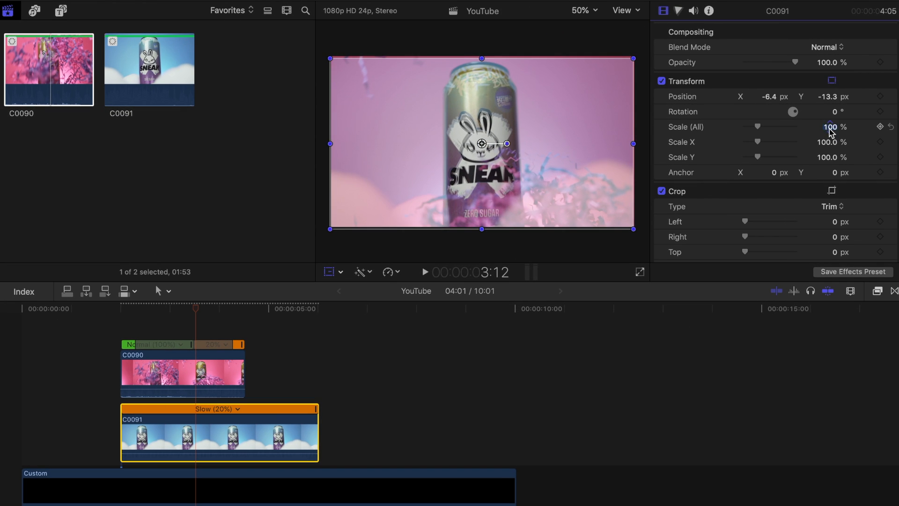
drag(876, 132, 876, 129)
drag(599, 173, 584, 160)
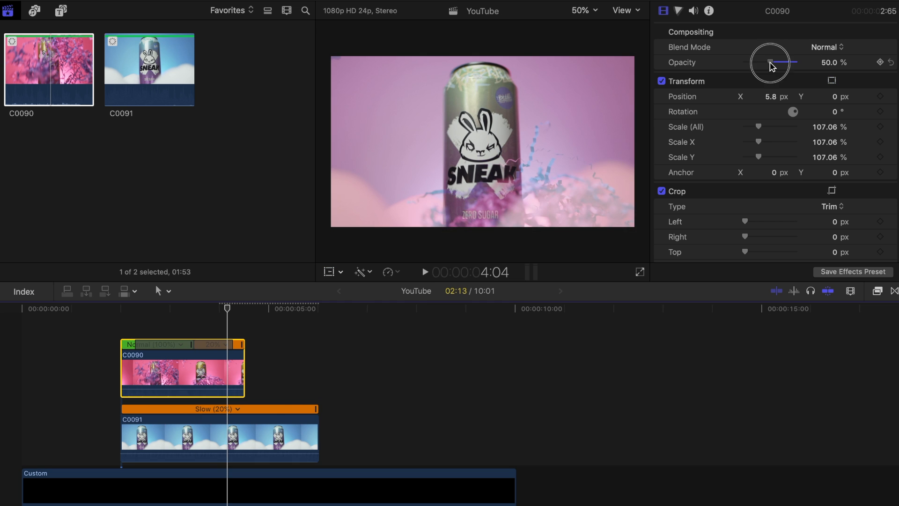
Set clip C0090's opacity to 100% and apply the Shape Mask effect to it.
drag(771, 63, 824, 63)
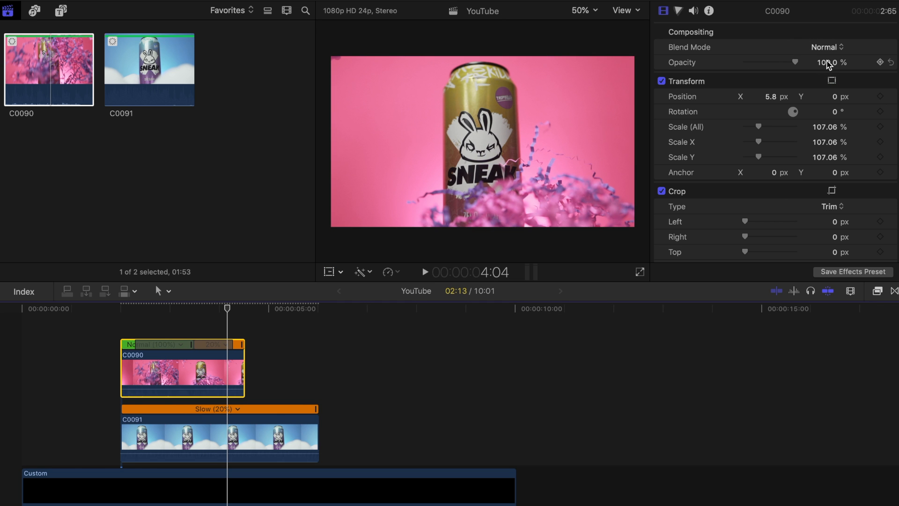
click(878, 291)
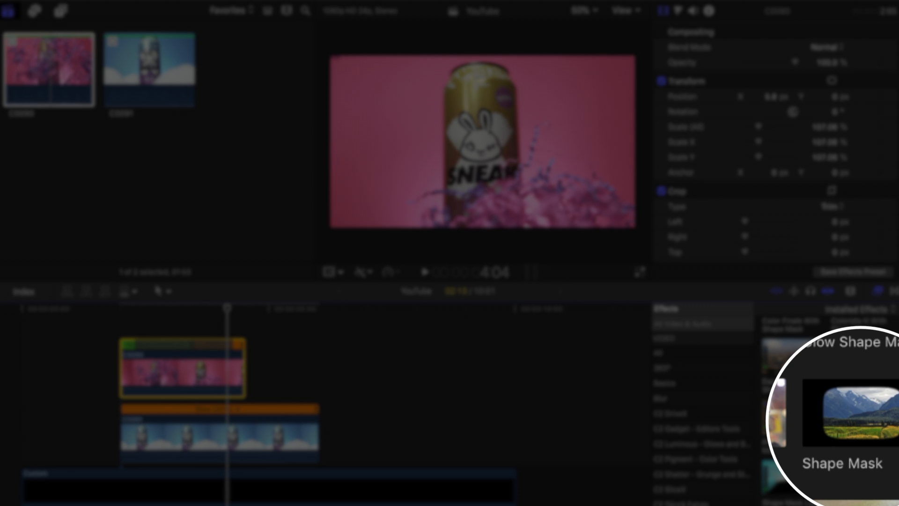
drag(861, 416, 477, 393)
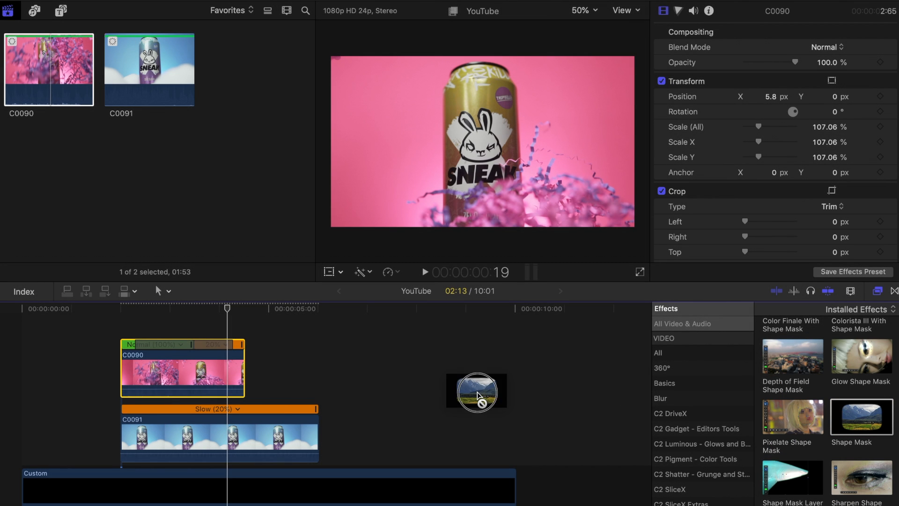
drag(289, 398, 209, 379)
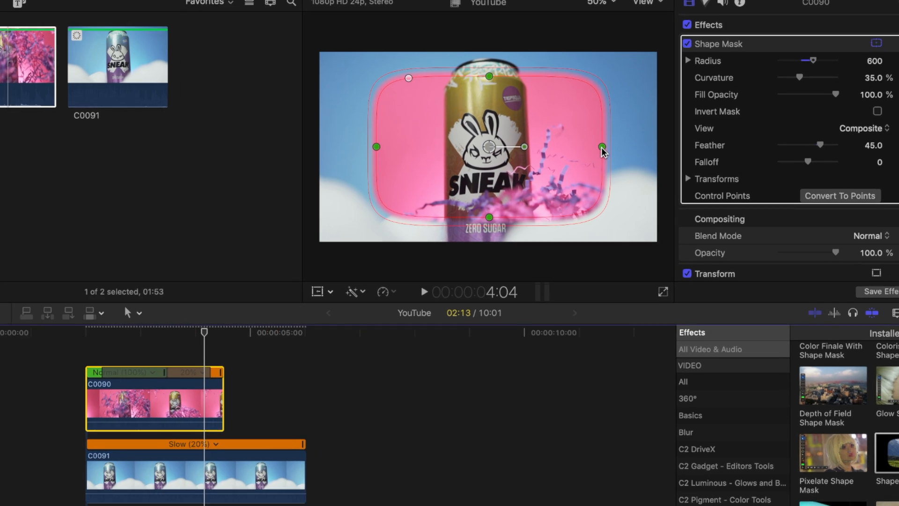
Reshape the mask on C0090 into a short horizontal band wider than the frame, with a radius of about 1002.
drag(585, 141, 624, 144)
drag(766, 176, 807, 176)
drag(522, 66, 521, 116)
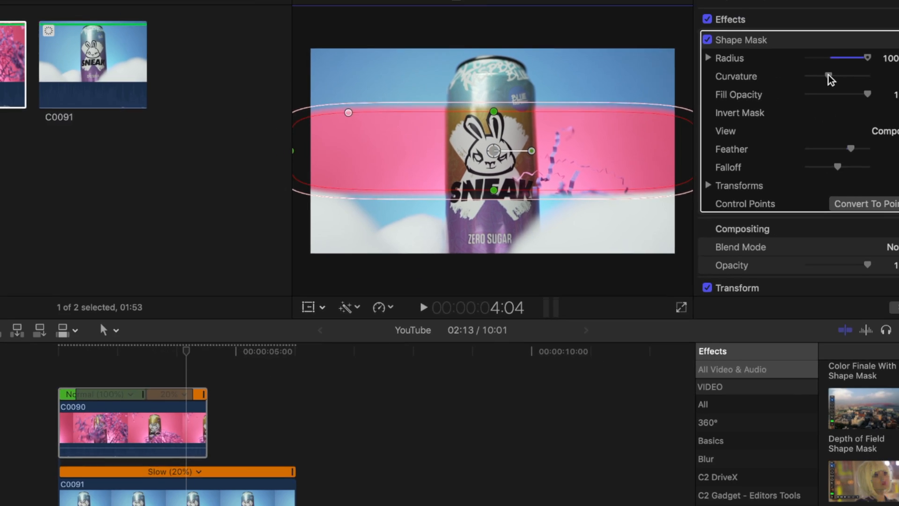
Set the Shape Mask's curvature to 0% and feather to 100, and invert the mask.
drag(830, 80, 825, 78)
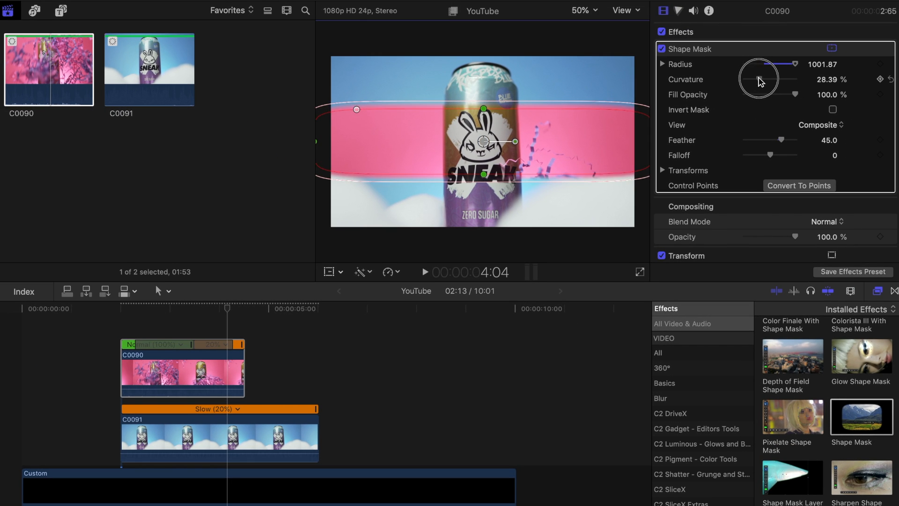
click(833, 110)
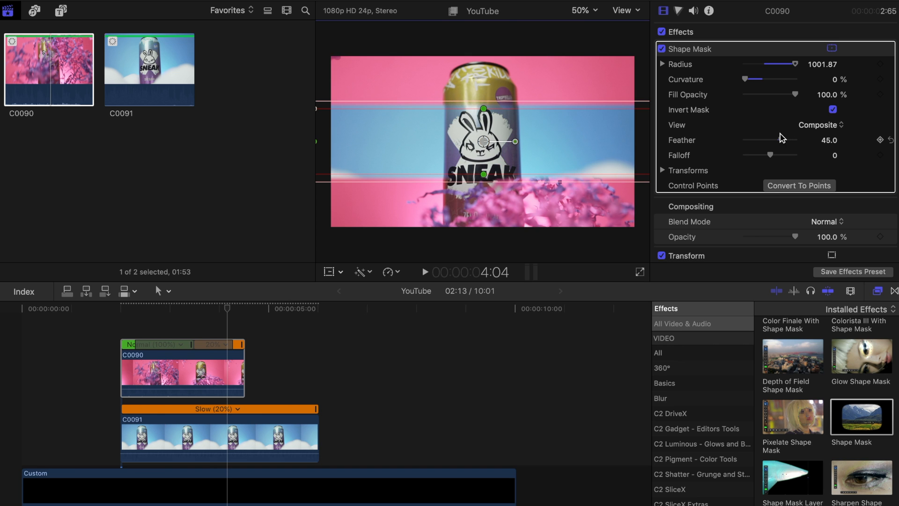
drag(785, 143, 807, 143)
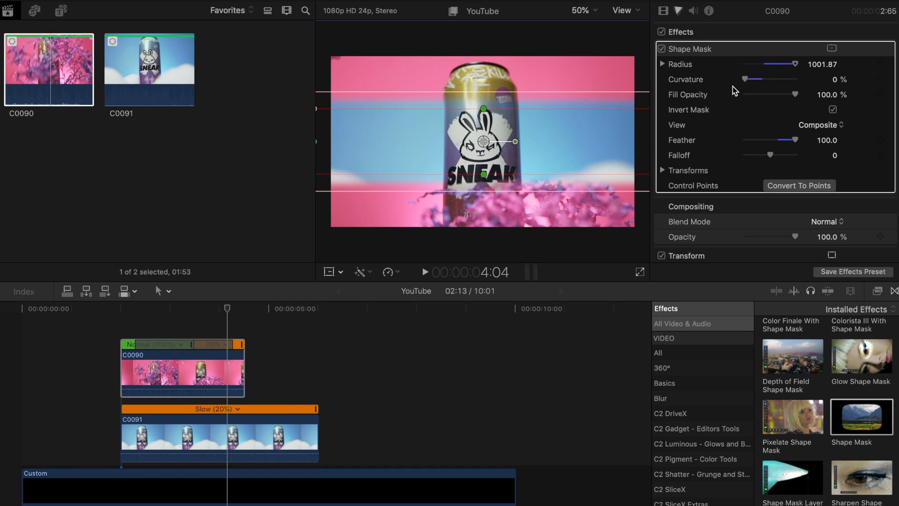
Keyframe the Shape Mask's X position so the band sweeps from beyond the frame's left edge to about -69 px.
click(668, 172)
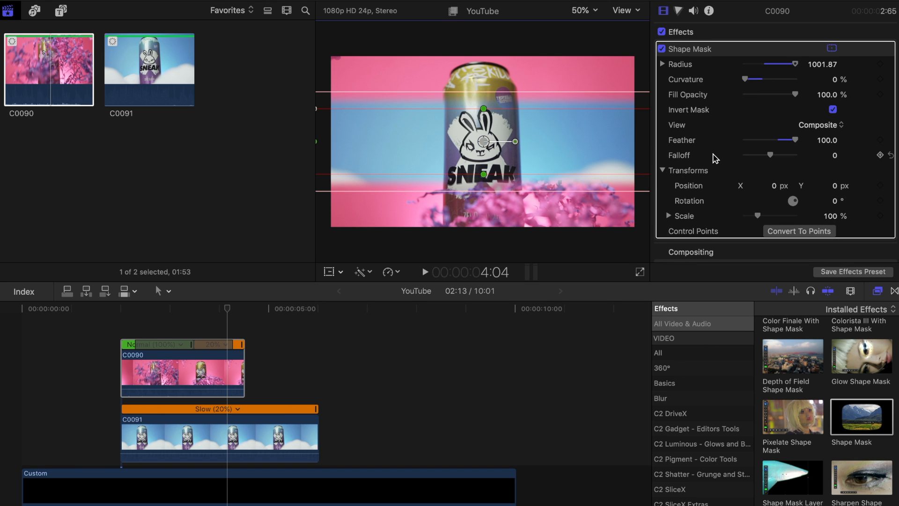
scroll(714, 158, down, 1)
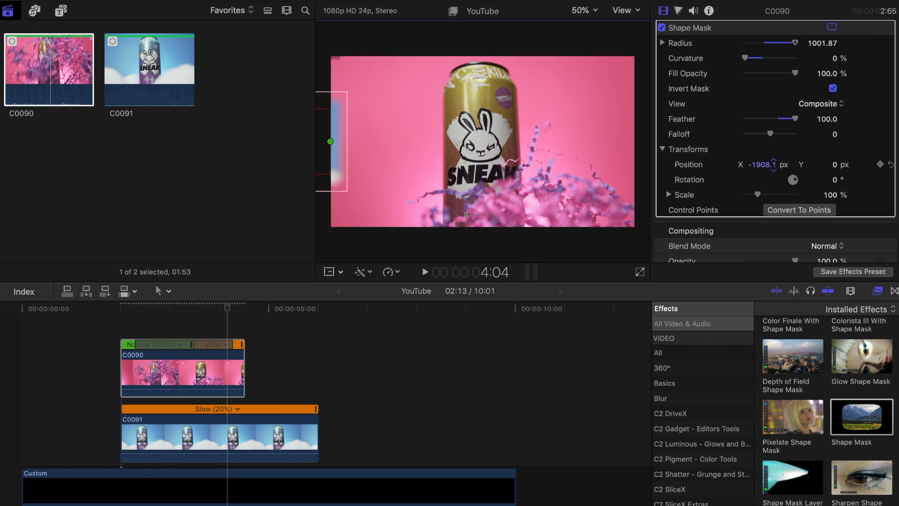
click(123, 326)
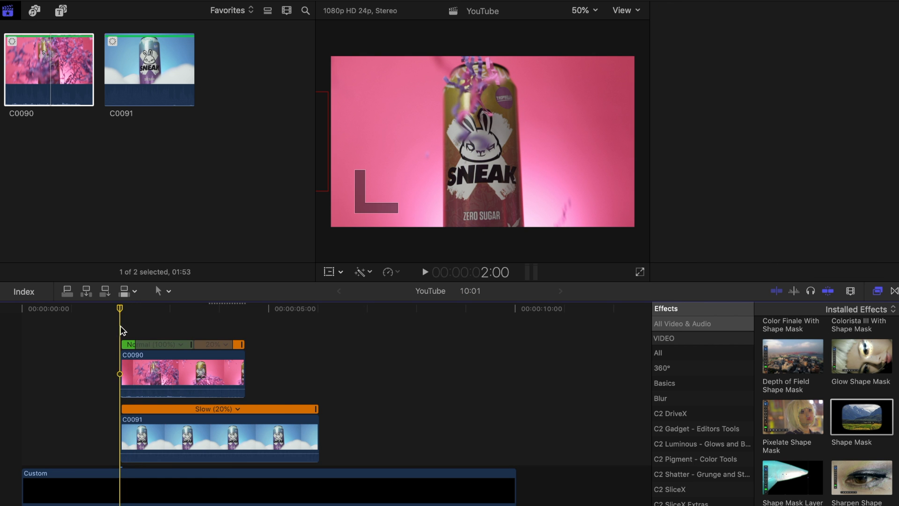
click(140, 369)
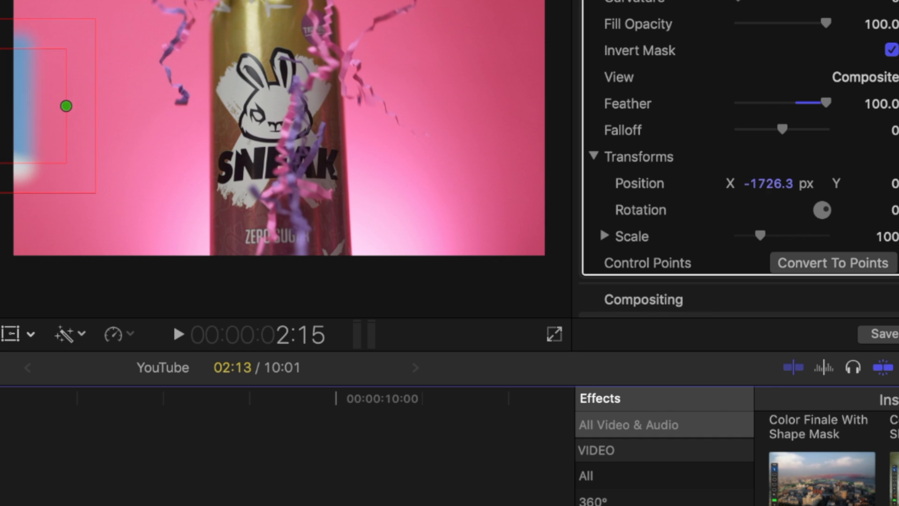
drag(769, 183, 768, 106)
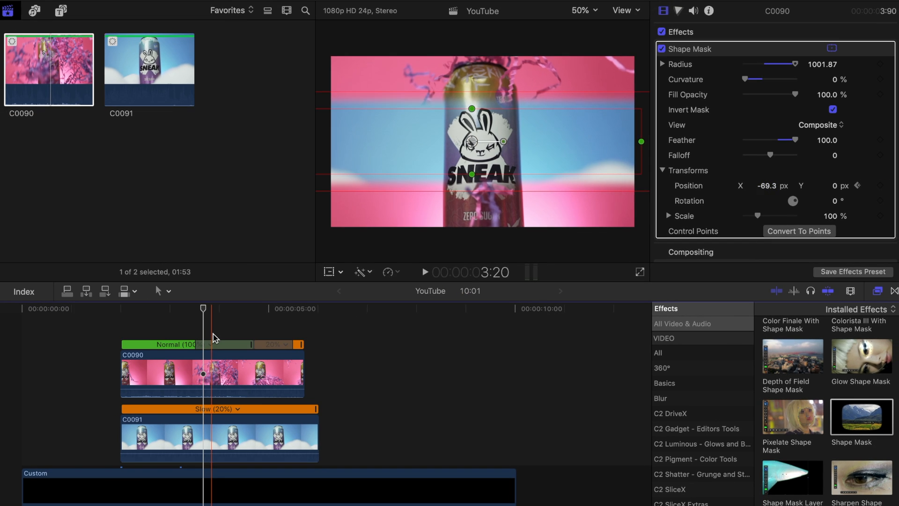
Add a 100% Scale keyframe to the Shape Mask at 3:16, shortly before the band finishes crossing the frame.
key(Left)
key(Left)
key(Left)
key(Left)
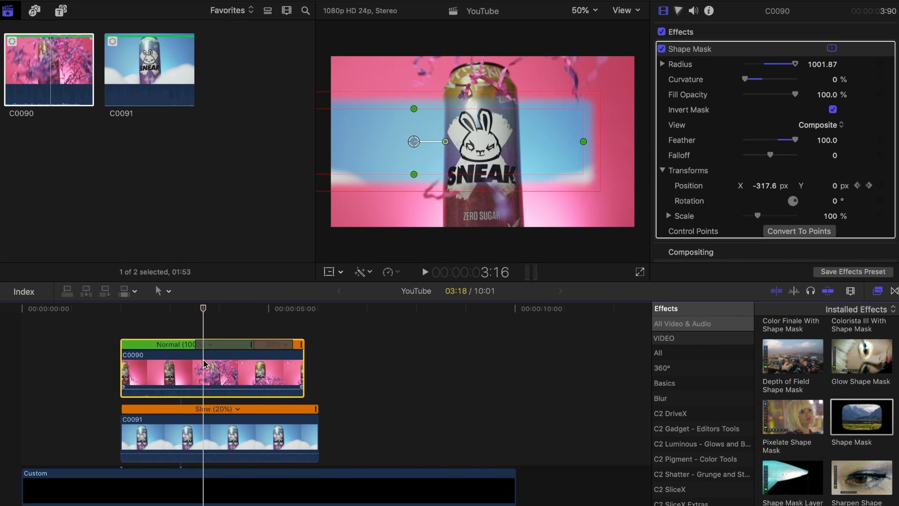
scroll(882, 216, down, 1)
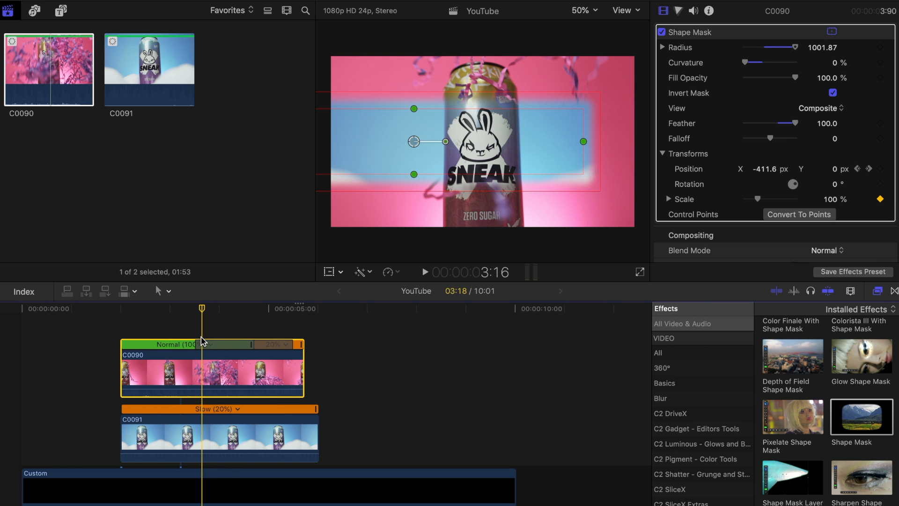
Keyframe a larger Shape Mask scale at 3:21 so the band expands to reveal the whole of clip C0091.
key(Right)
key(Right)
key(Right)
key(Right)
key(Right)
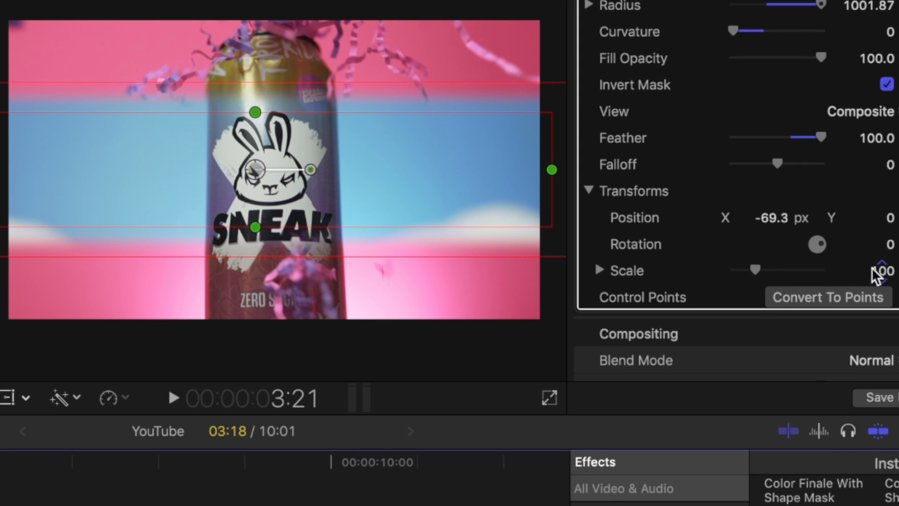
mouse_move(886, 274)
mouse_down()
mouse_move(886, 229)
mouse_move(882, 262)
mouse_up()
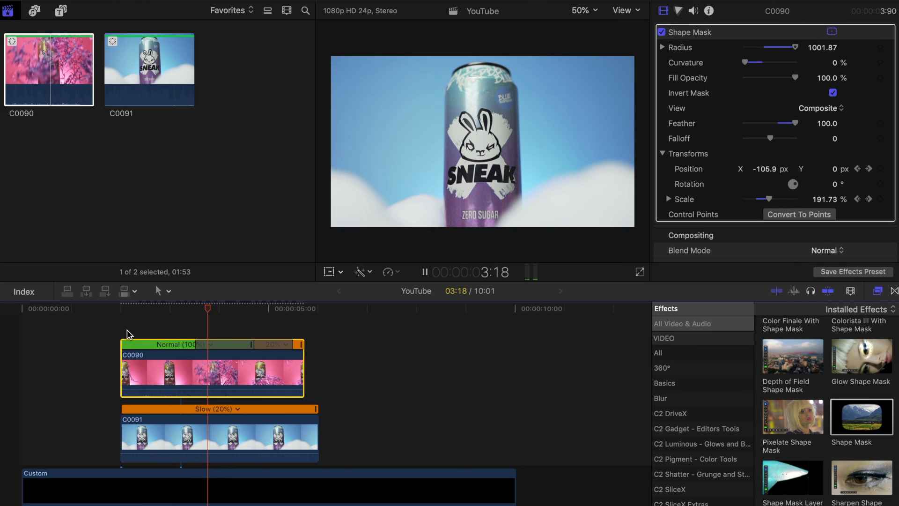
Review the stripe swipe transition between clips C0090 and C0091 in playback.
key(space)
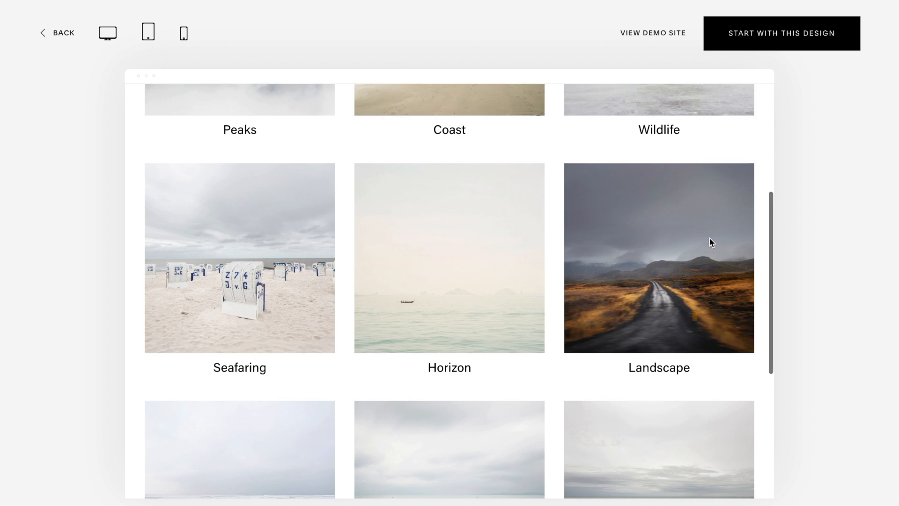
Switch to the Squarespace template preview, open the Landscape gallery from the portfolio grid and look through its page.
scroll(708, 243, down, 2)
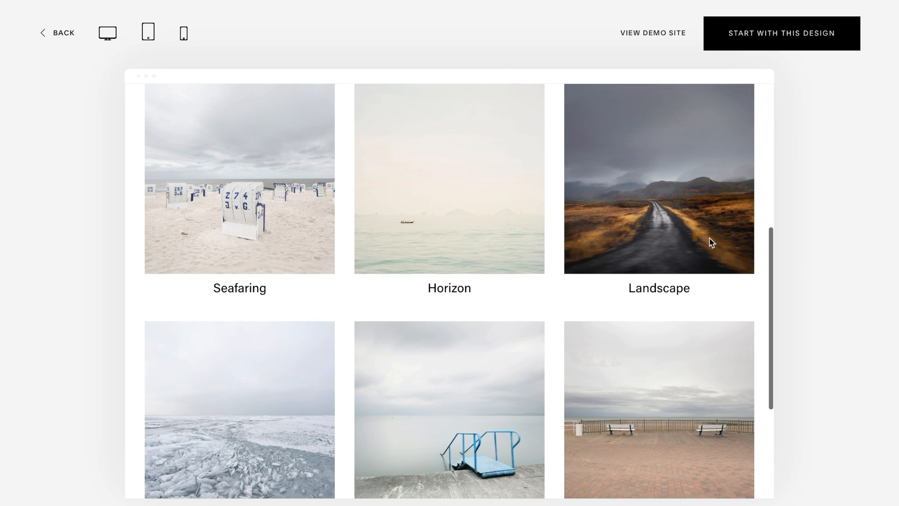
click(679, 230)
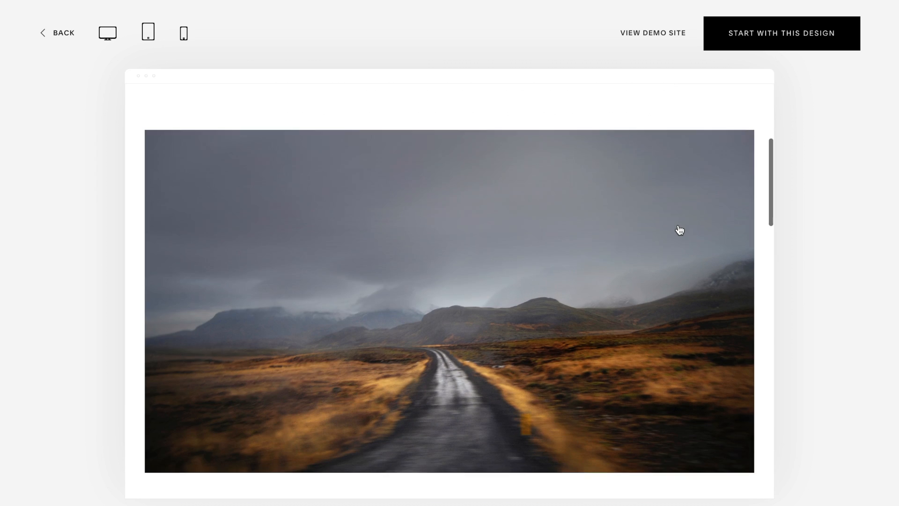
scroll(681, 231, down, 4)
scroll(763, 287, down, 3)
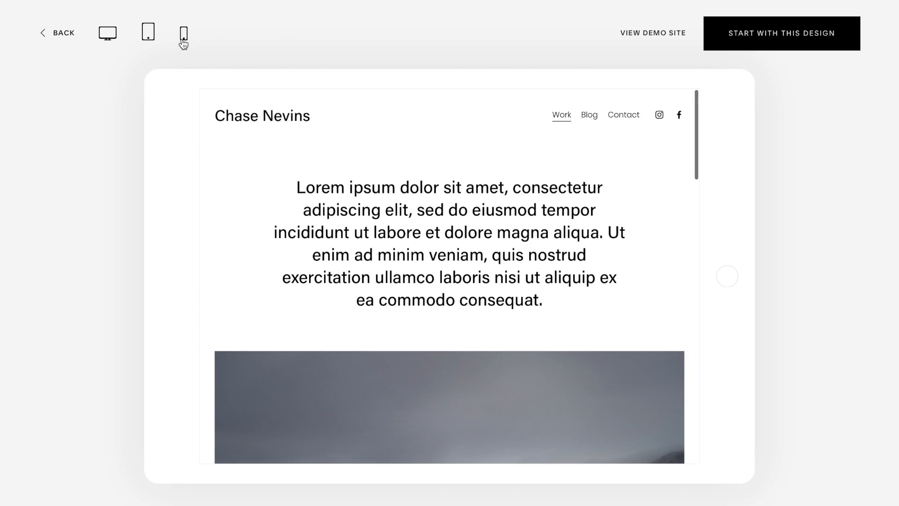
Examine the Landscape page in the mobile preview and browse the template gallery down to the Nevins and Kester designs.
click(183, 41)
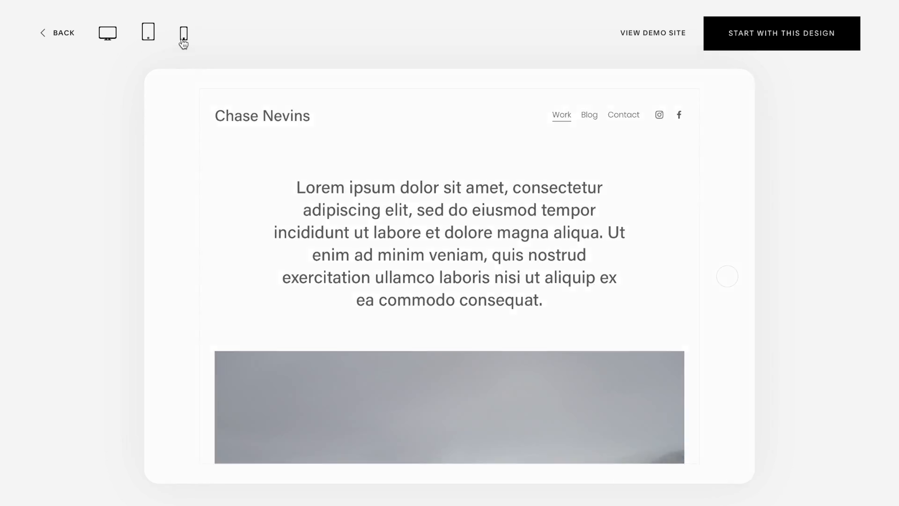
scroll(430, 200, down, 10)
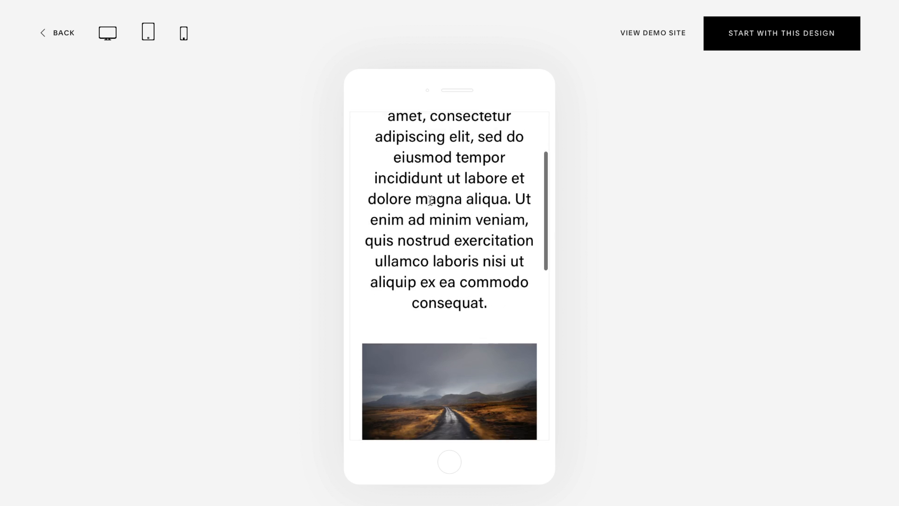
scroll(430, 200, down, 3)
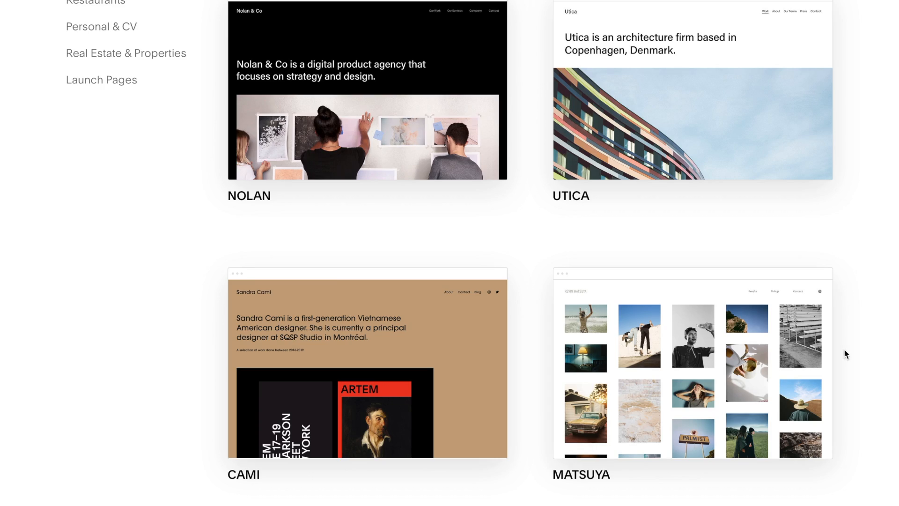
scroll(579, 386, down, 6)
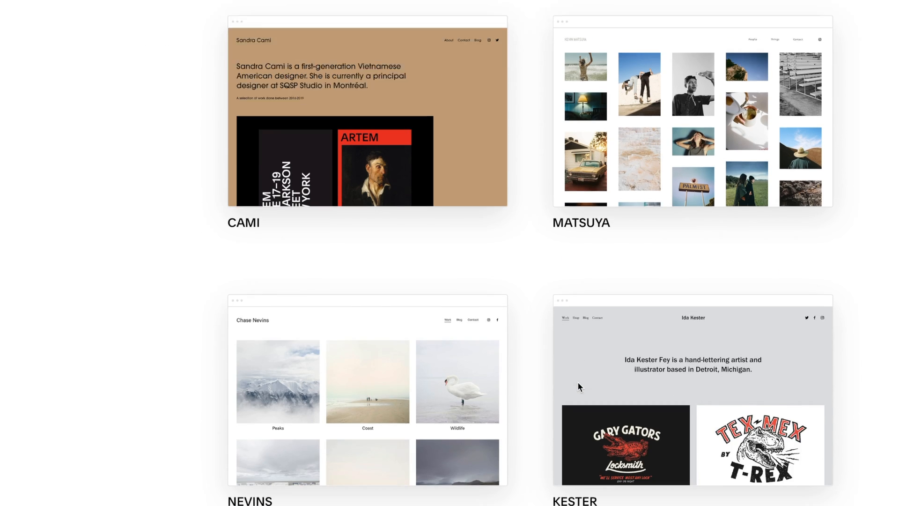